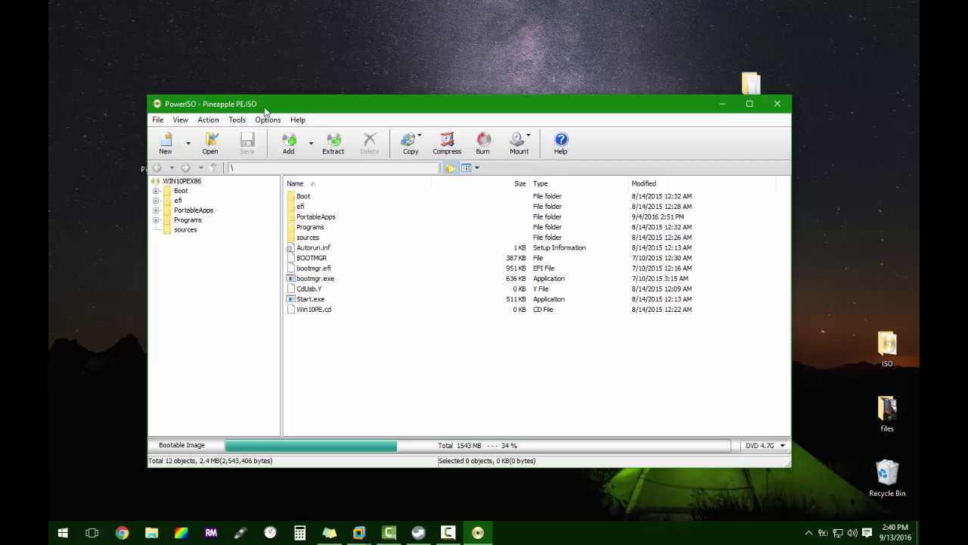
Snap the PowerISO window to the left half and show the Pineapple PE.ISO root listing
left_click_drag(267, 107, 249, 40)
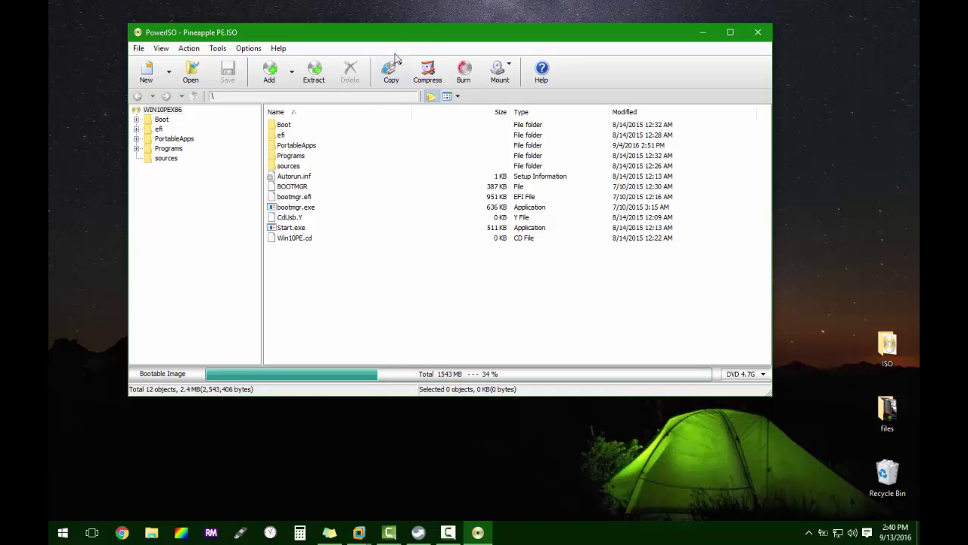
left_click_drag(394, 44, 48, 46)
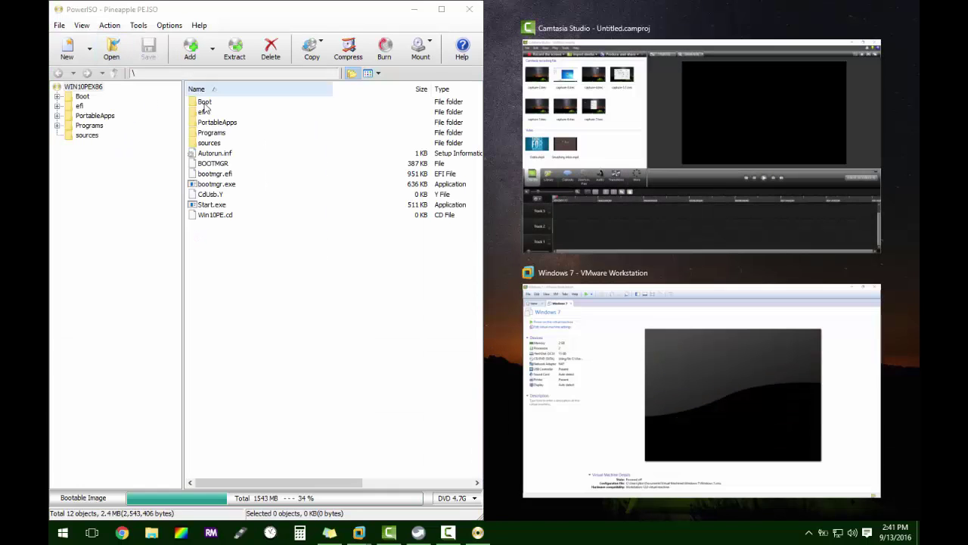
left_click(507, 287)
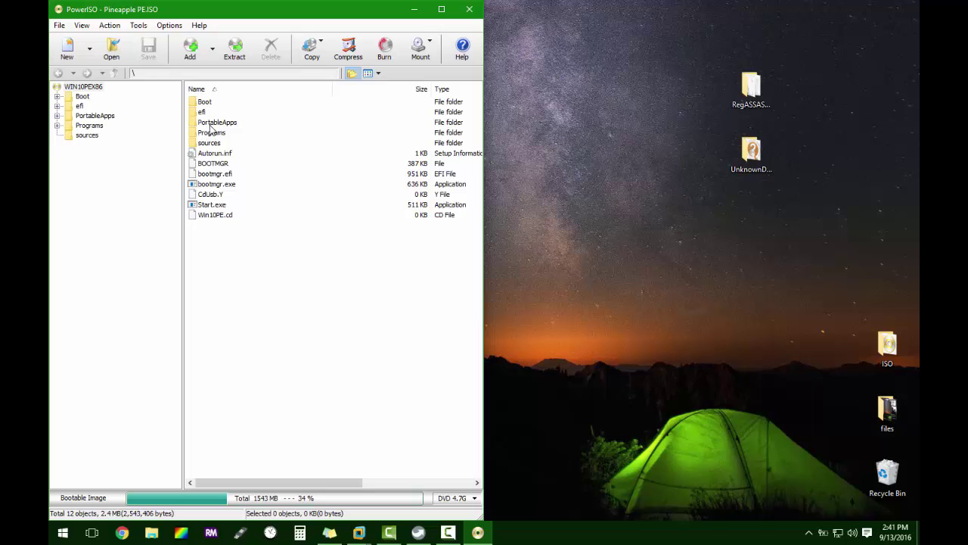
double_click(211, 125)
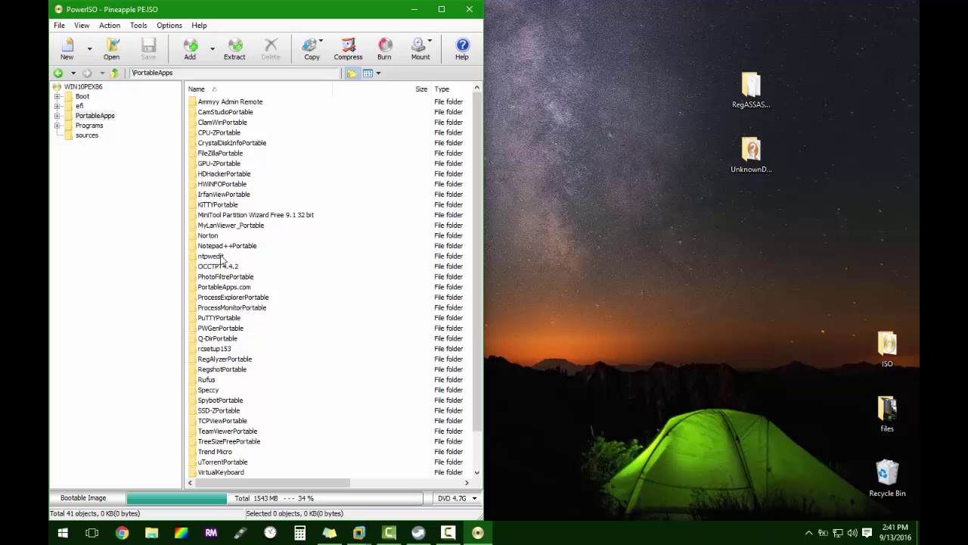
left_click(77, 87)
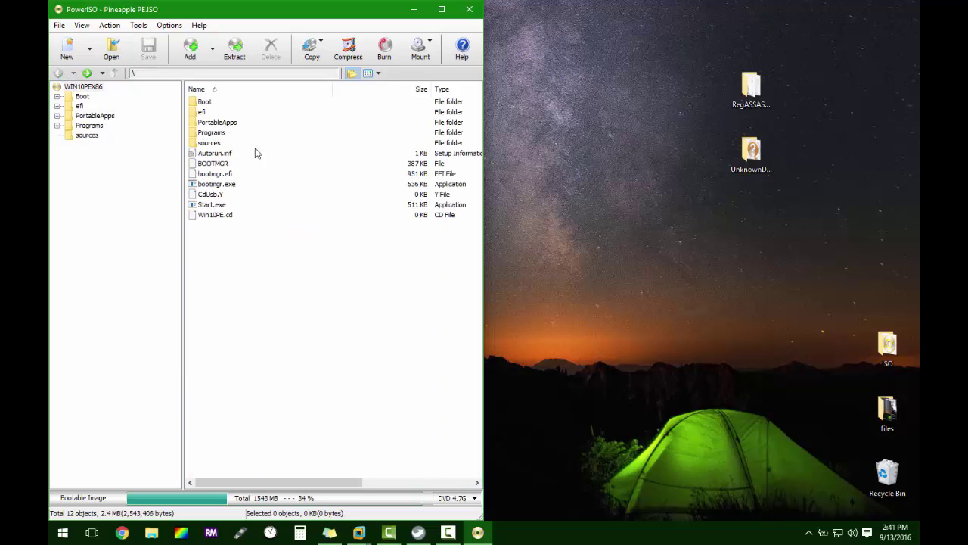
Drag the RegASSASSIN and UnknownDevices desktop folders into PortableApps and confirm both appear there
left_click_drag(646, 58, 215, 125)
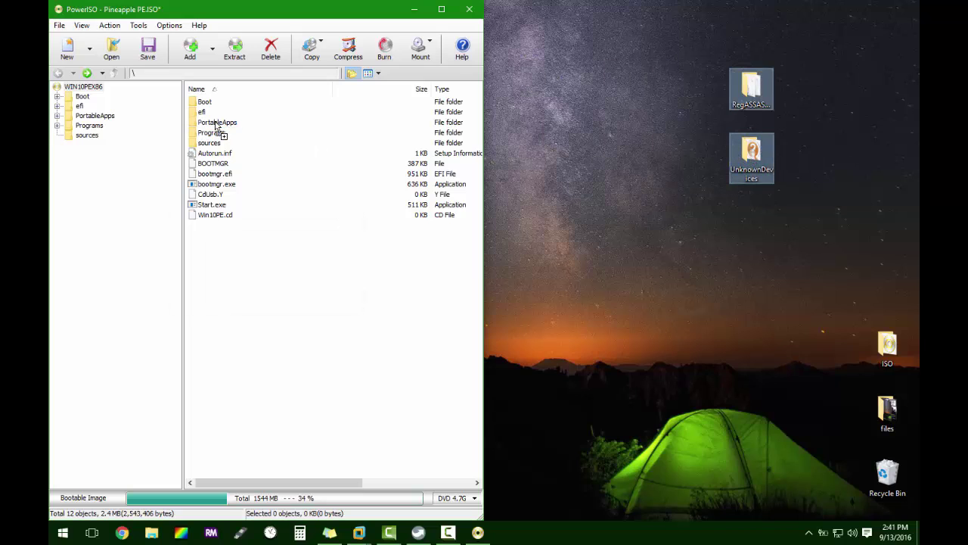
double_click(215, 122)
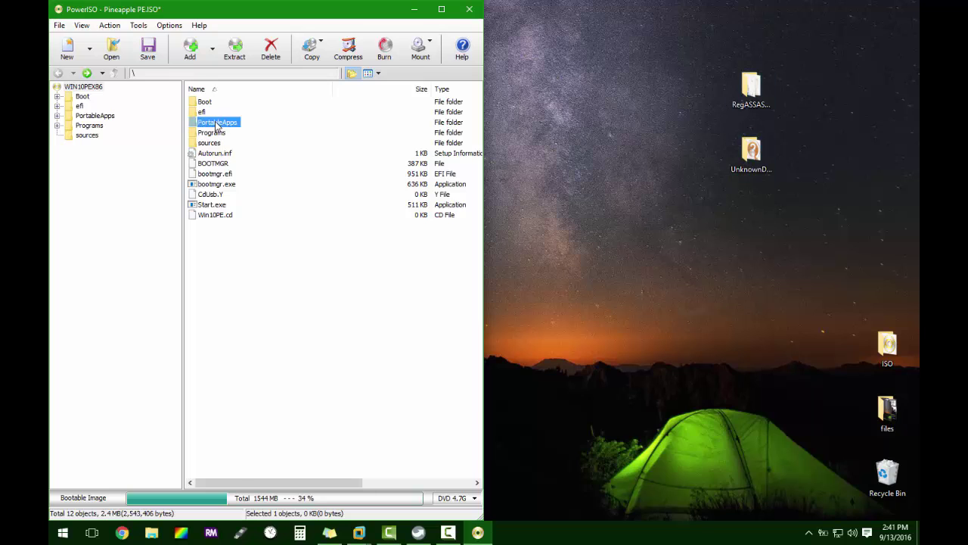
left_click_drag(473, 187, 484, 278)
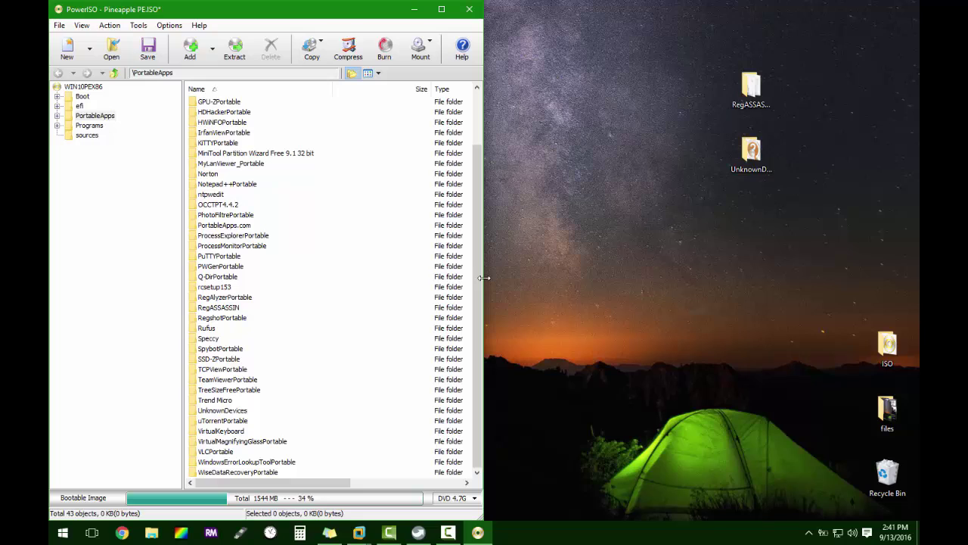
left_click(218, 309)
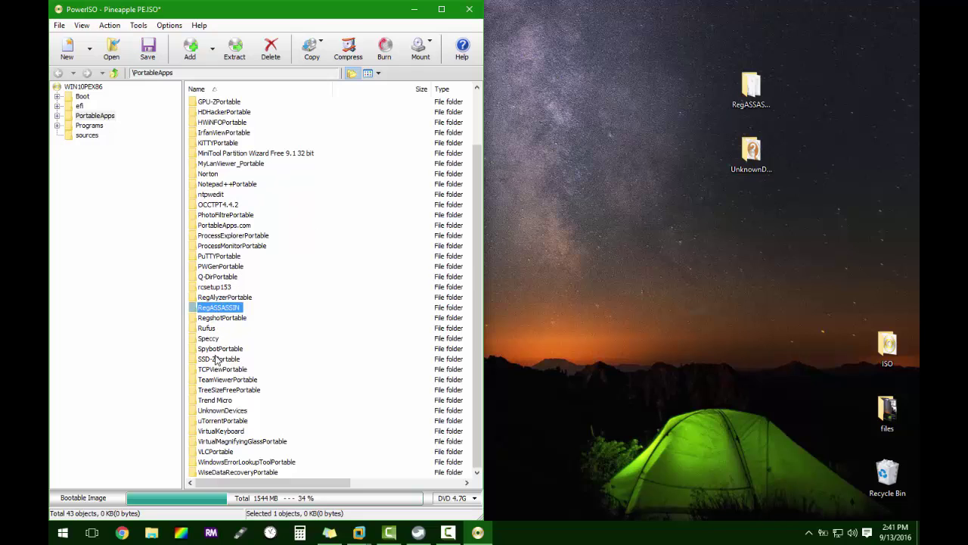
left_click(217, 411)
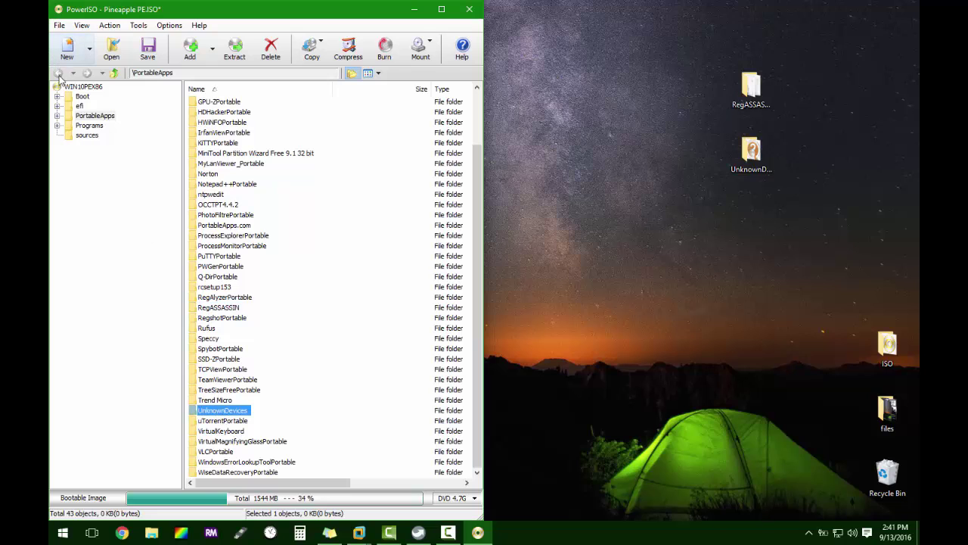
left_click(80, 88)
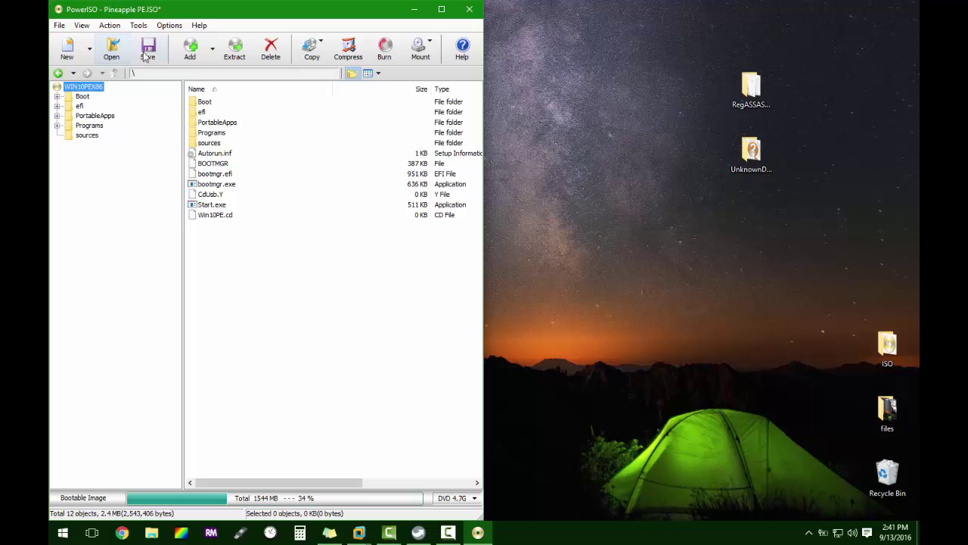
left_click_drag(181, 11, 362, 10)
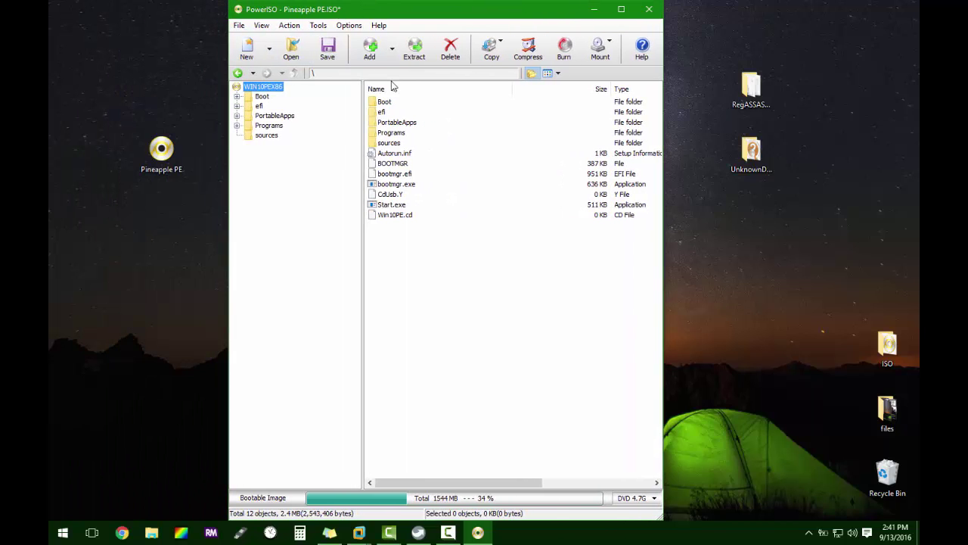
Save the image over the existing Pineapple PE.ISO, confirming the overwrite, then close PowerISO
left_click(328, 50)
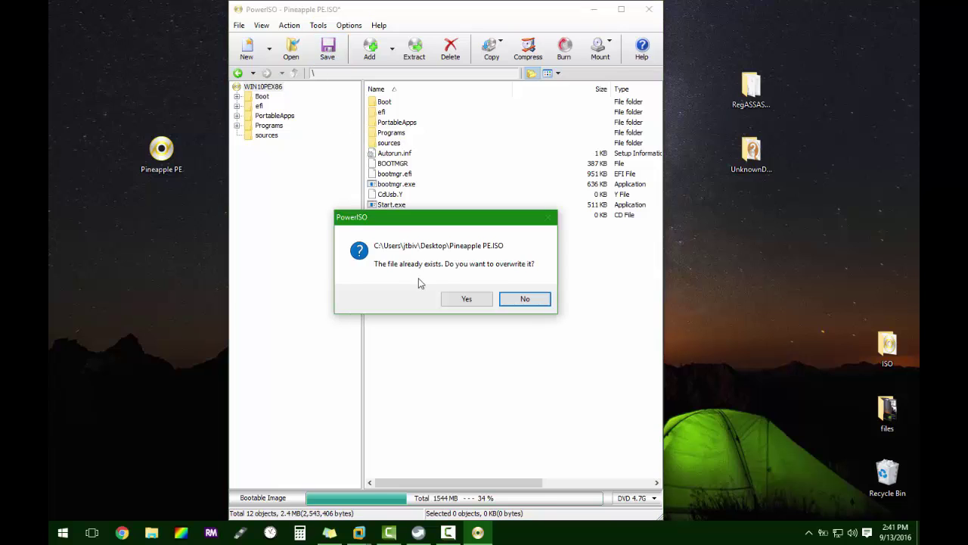
left_click(467, 299)
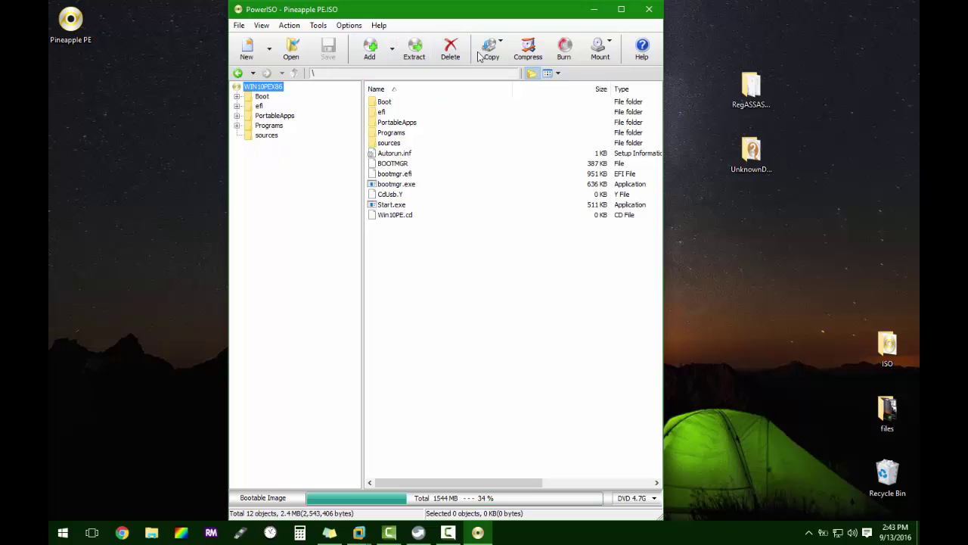
left_click(649, 9)
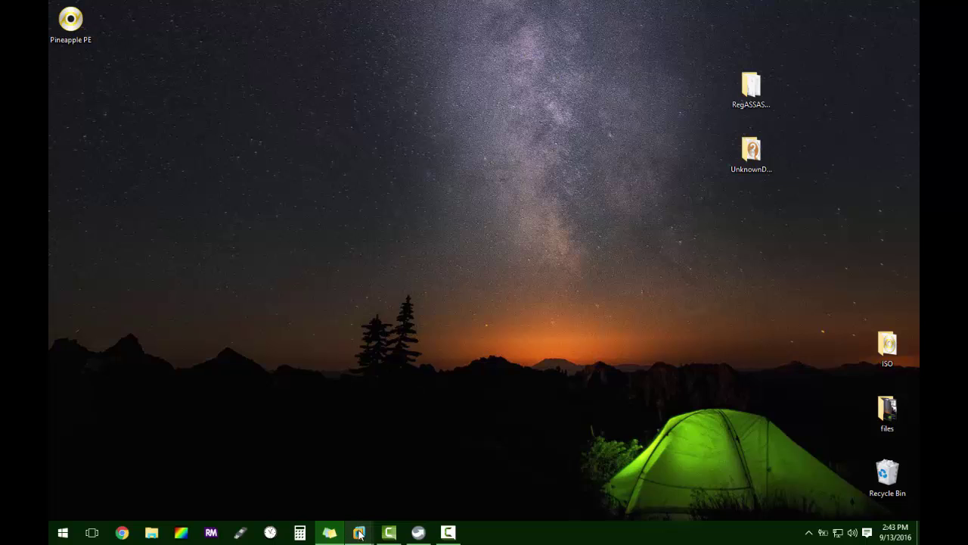
Set the Windows 7 VM's CD/DVD (SATA) drive to the Pineapple PE ISO on the Desktop
mouse_move(359, 533)
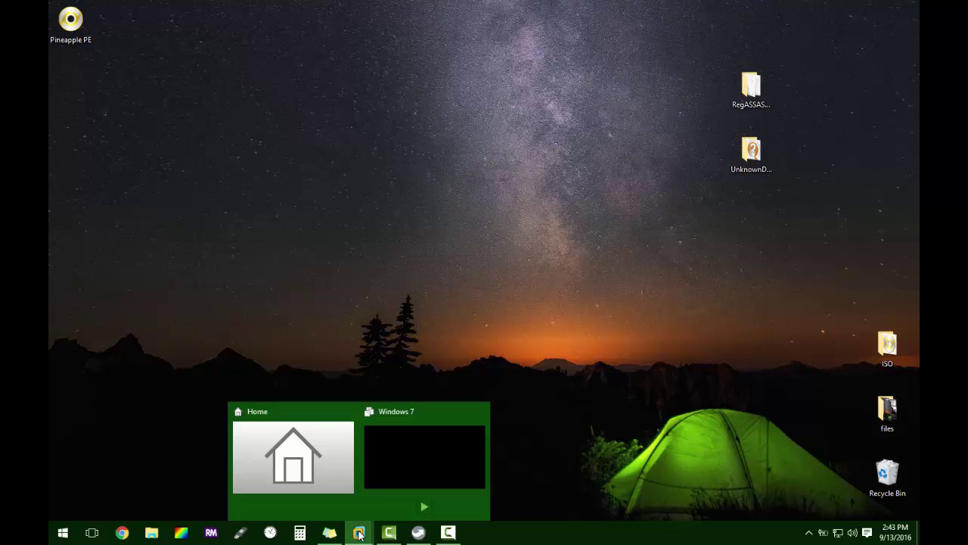
left_click(377, 484)
left_click(176, 183)
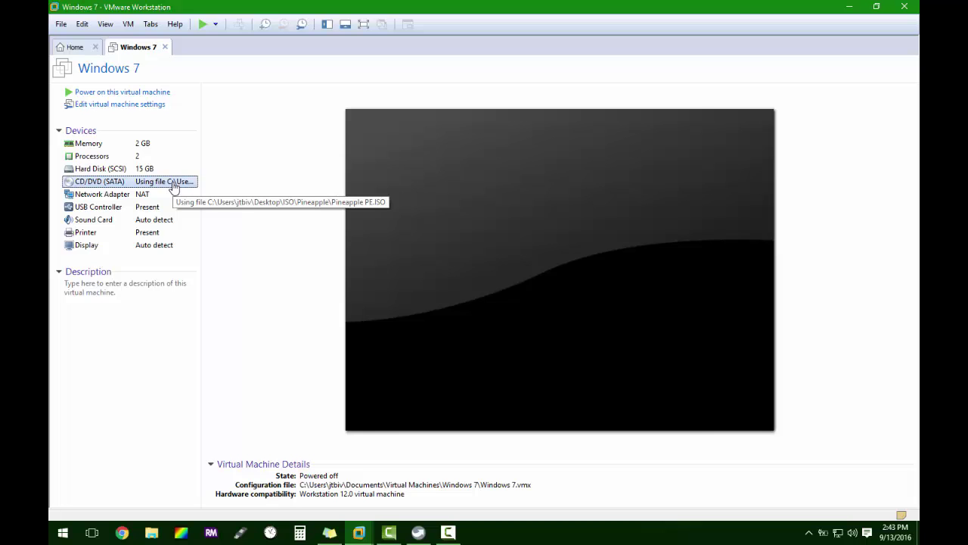
double_click(173, 183)
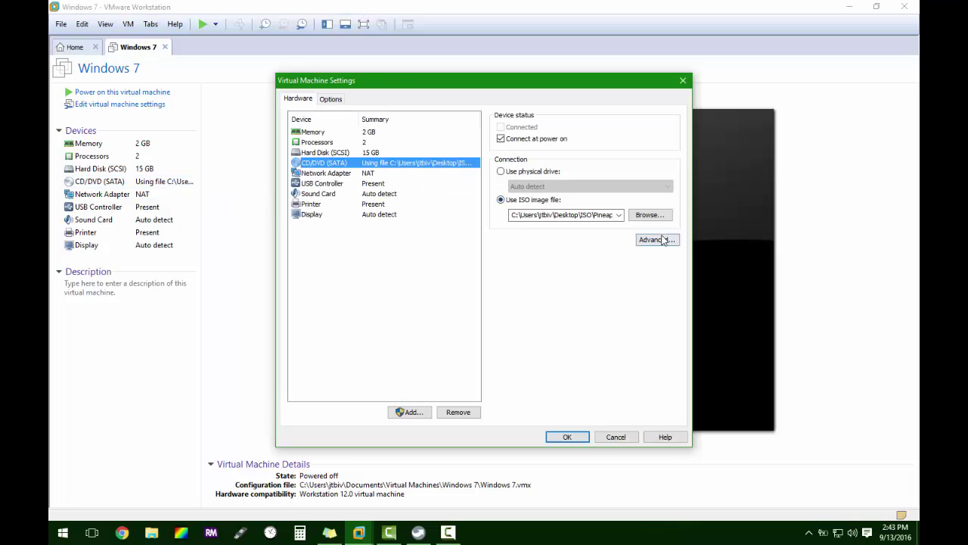
left_click(649, 216)
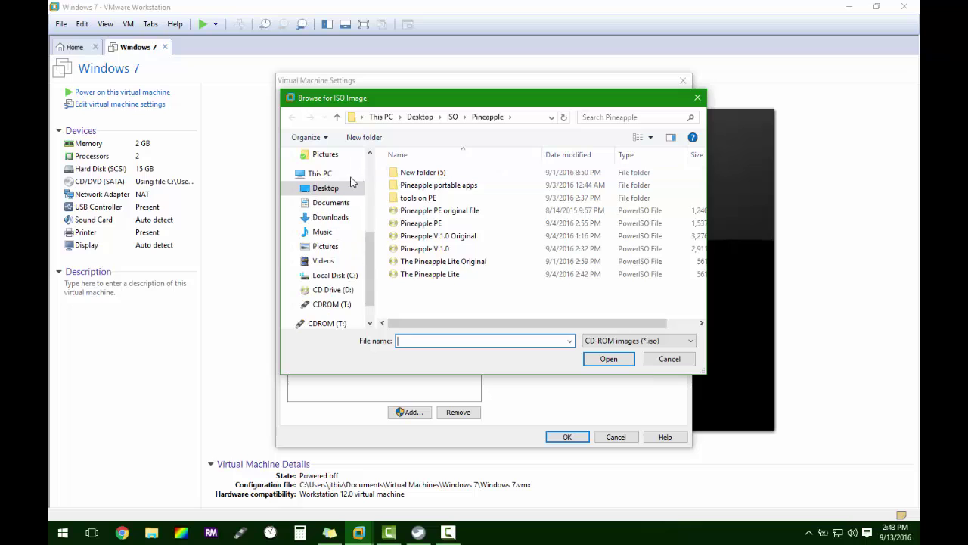
left_click(322, 188)
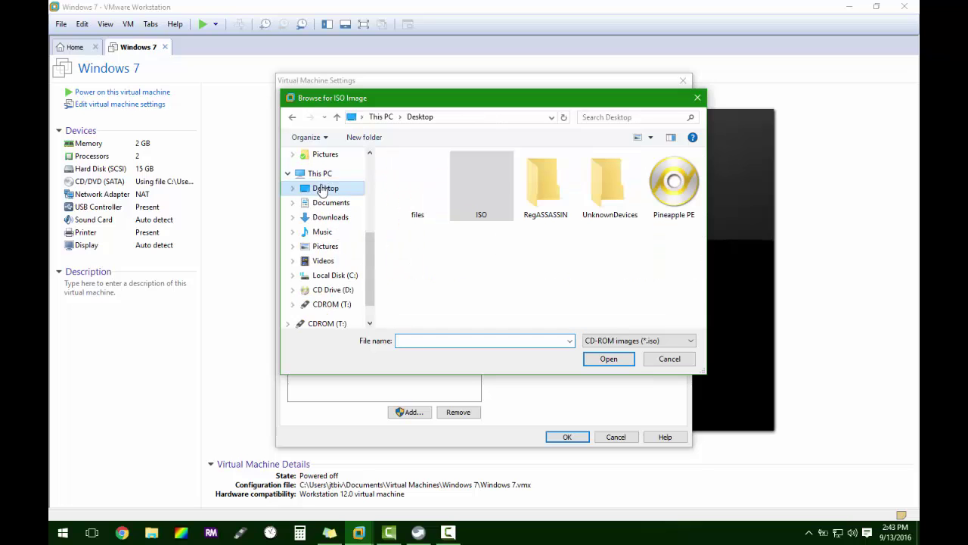
left_click(675, 186)
left_click(607, 360)
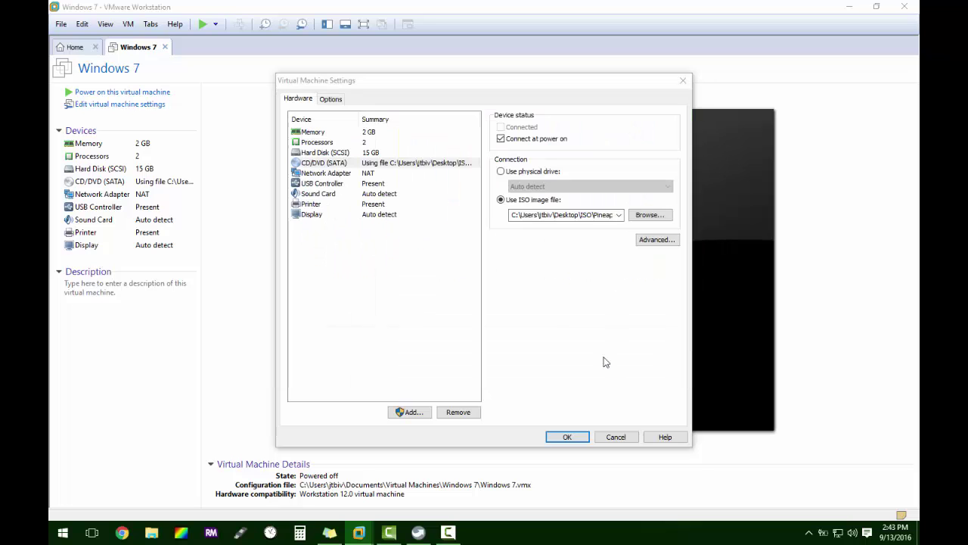
left_click(569, 437)
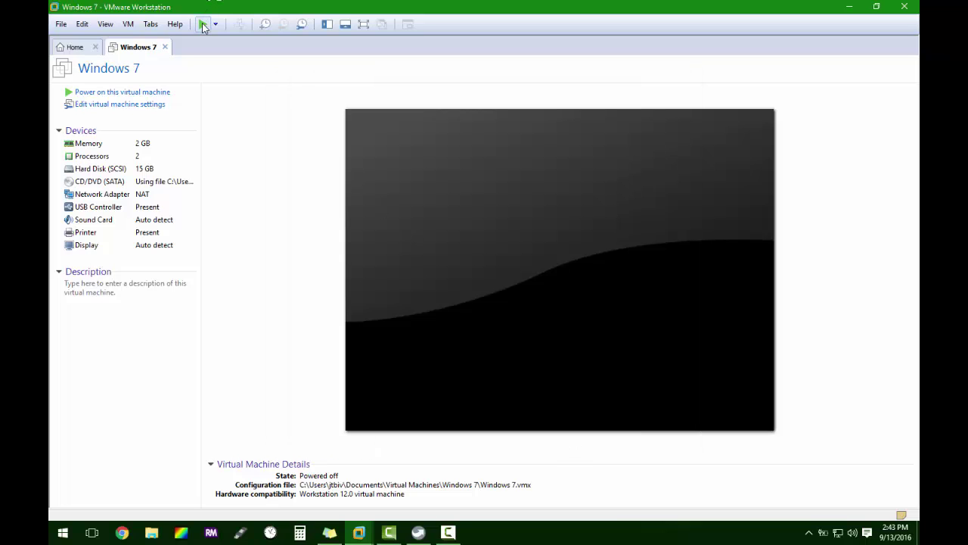
Power on the Windows 7 VM and boot it from the CD-ROM Drive via the Esc boot menu
left_click(460, 218)
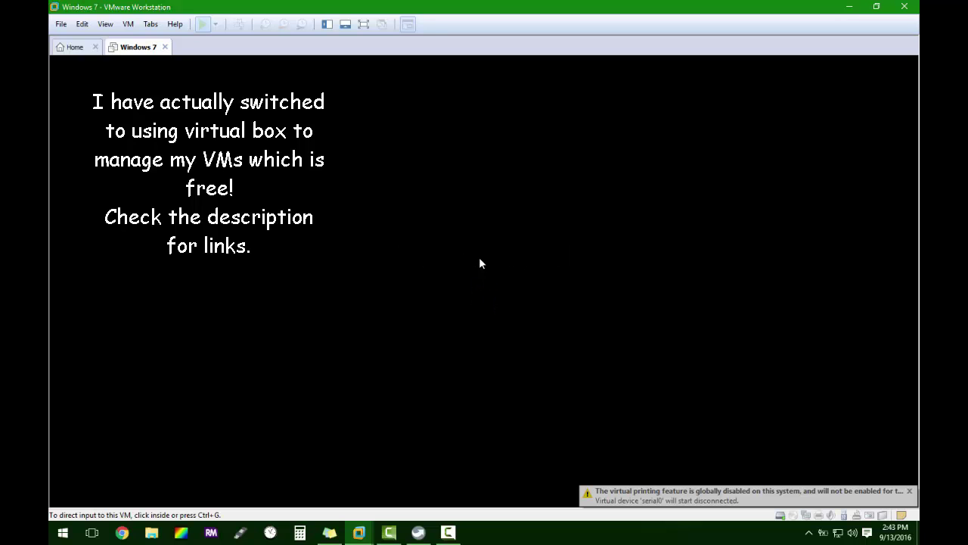
left_click(480, 263)
key("Escape")
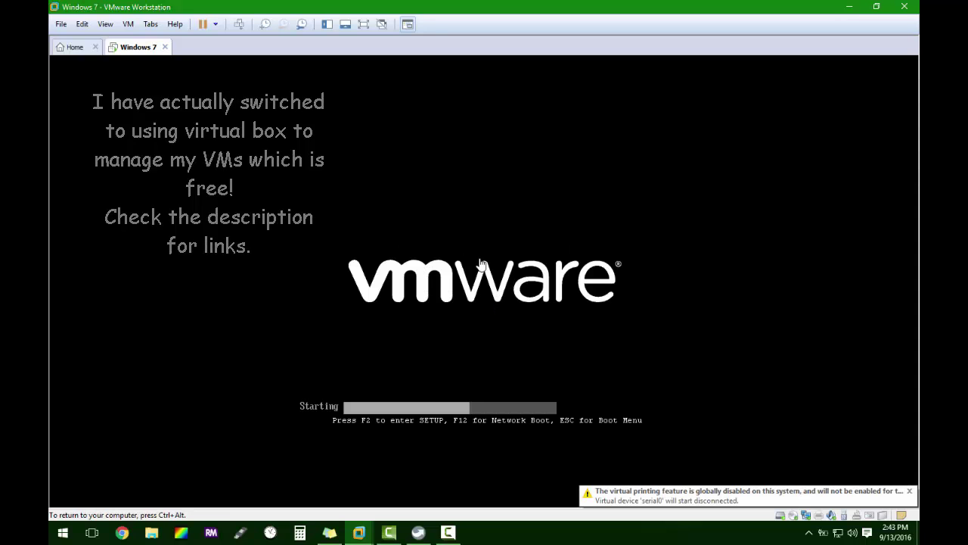
key("Down")
key("Down")
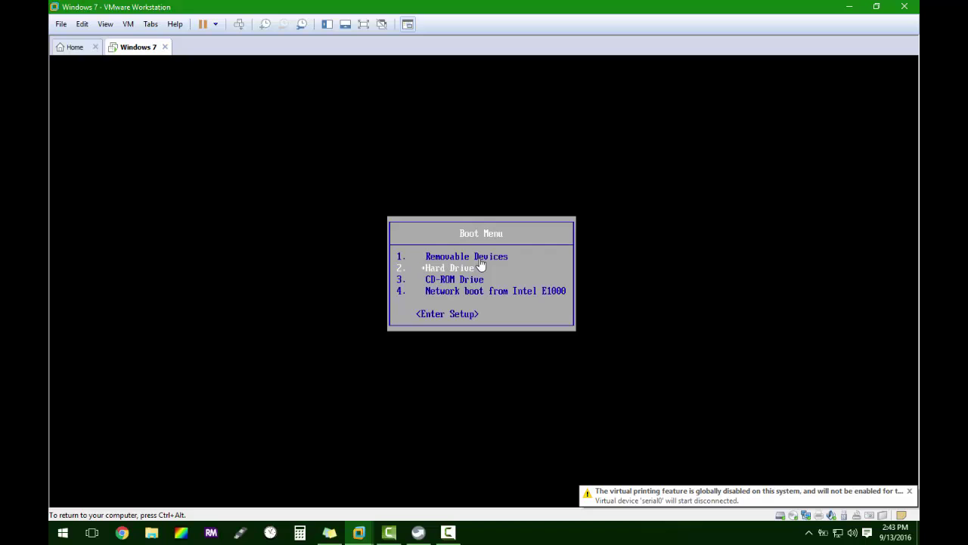
key("Return")
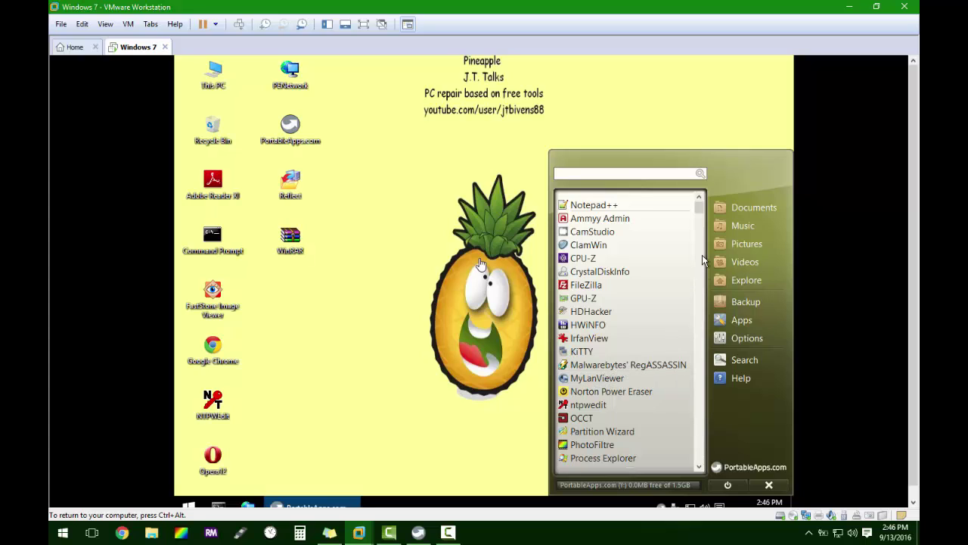
Scroll through the Pineapple PE PortableApps list down to Unknown Devices (UKD), then dismiss it
scroll(700, 218, "down", 3)
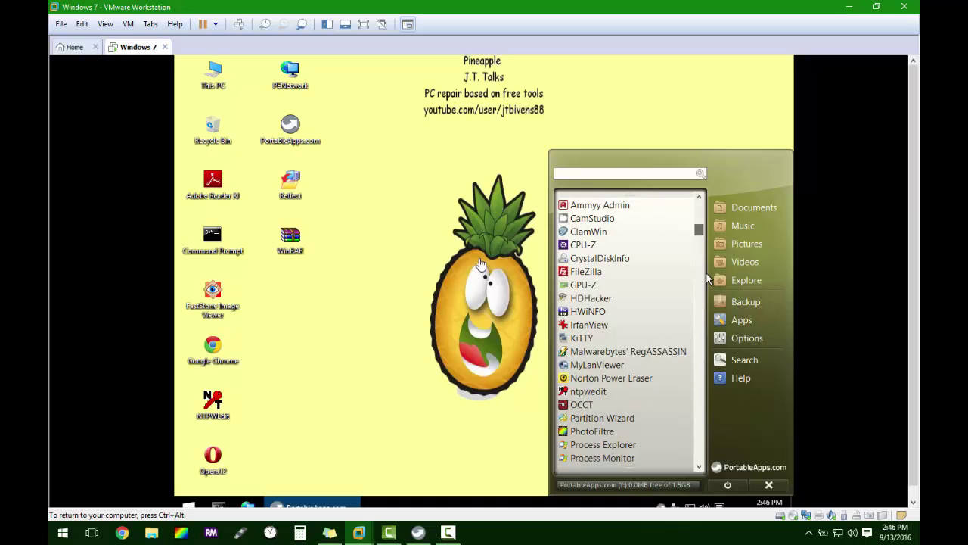
scroll(707, 350, "down", 2)
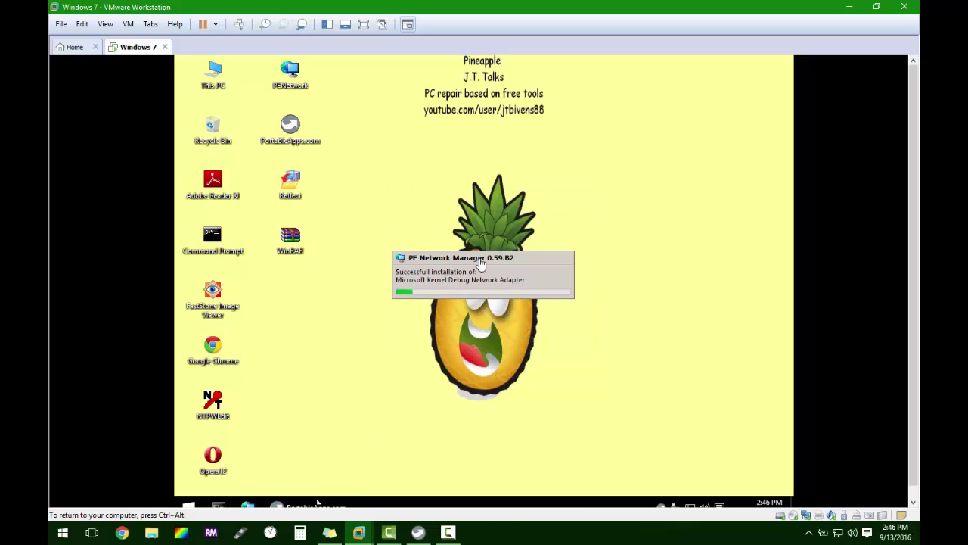
left_click(311, 505)
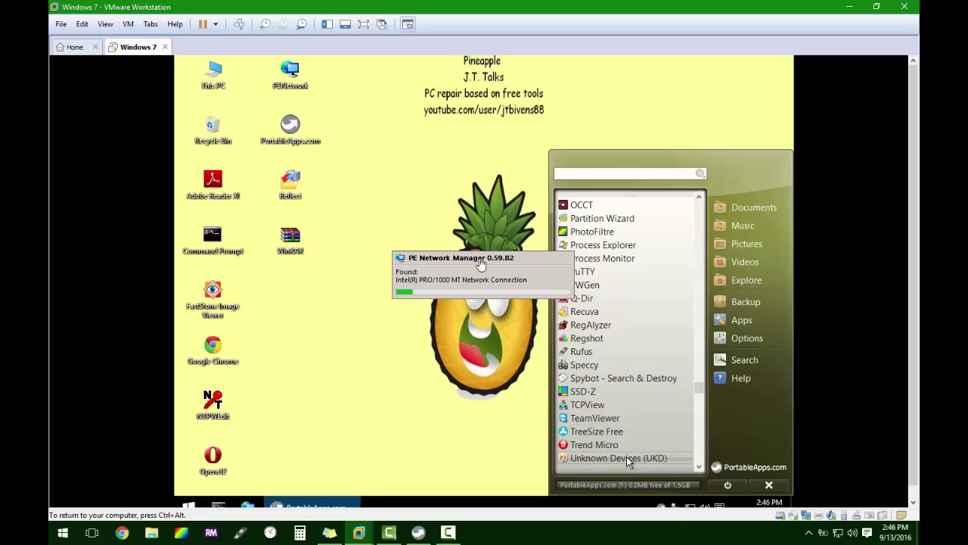
left_click(700, 467)
left_click(700, 467)
left_click(700, 467)
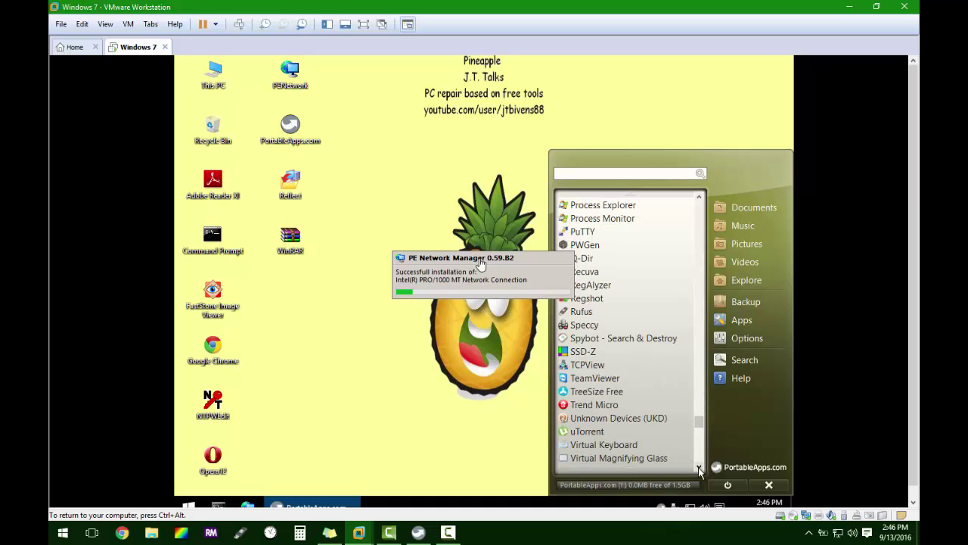
left_click(699, 468)
left_click(700, 468)
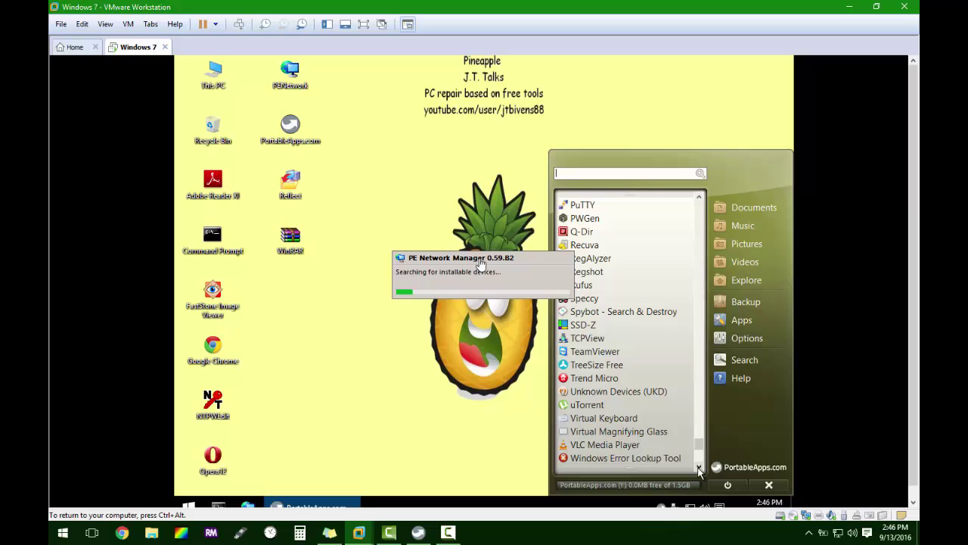
left_click(700, 467)
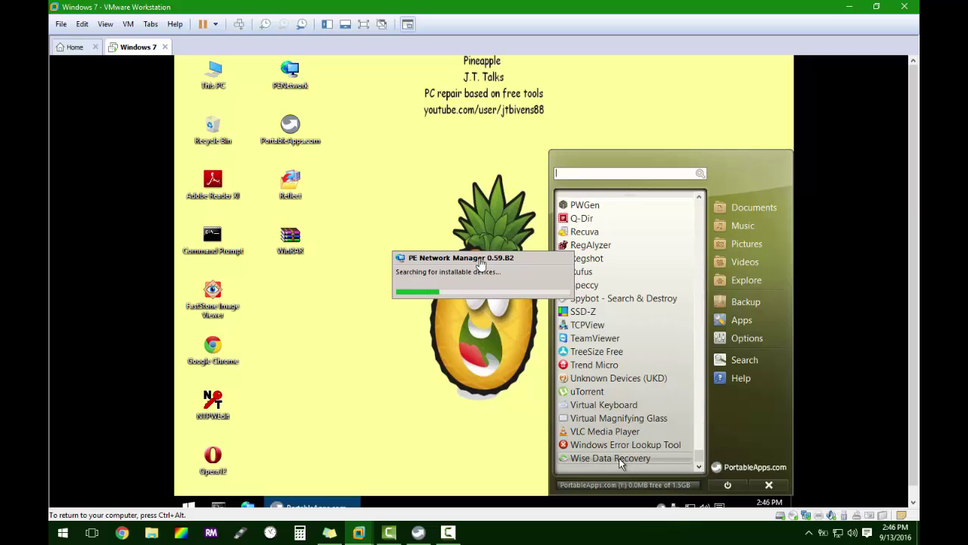
left_click(448, 421)
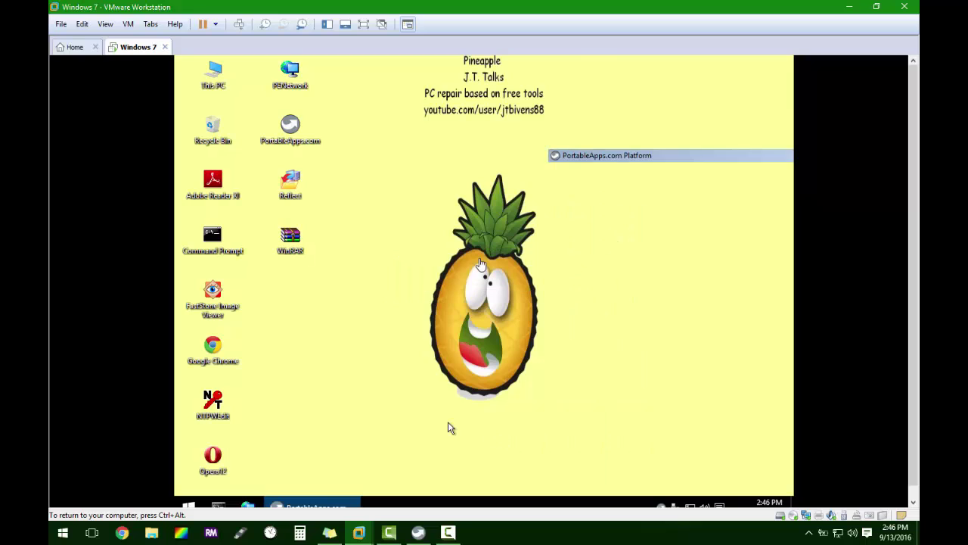